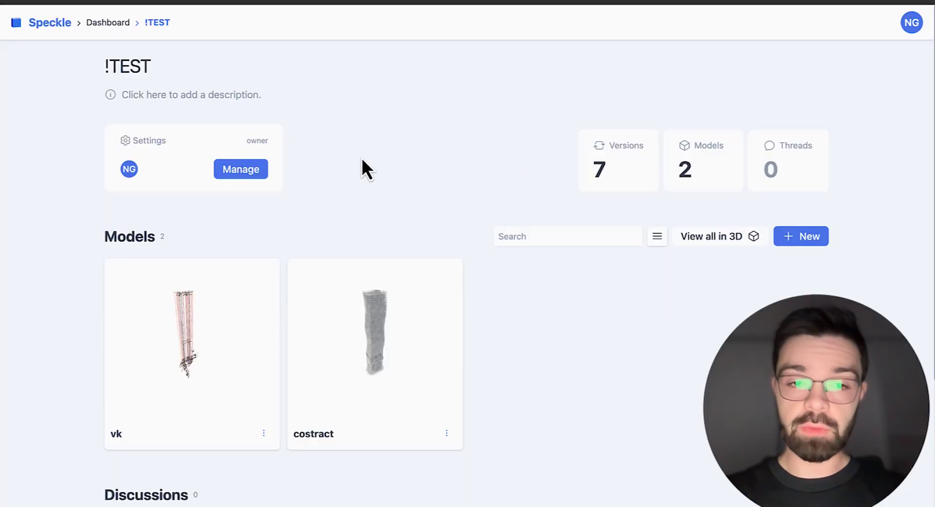
- Open the vk model's version history and run View Changes on the previous version
{"action": "scroll", "coordinate": [362, 161], "scroll_direction": "down", "scroll_amount": 3}
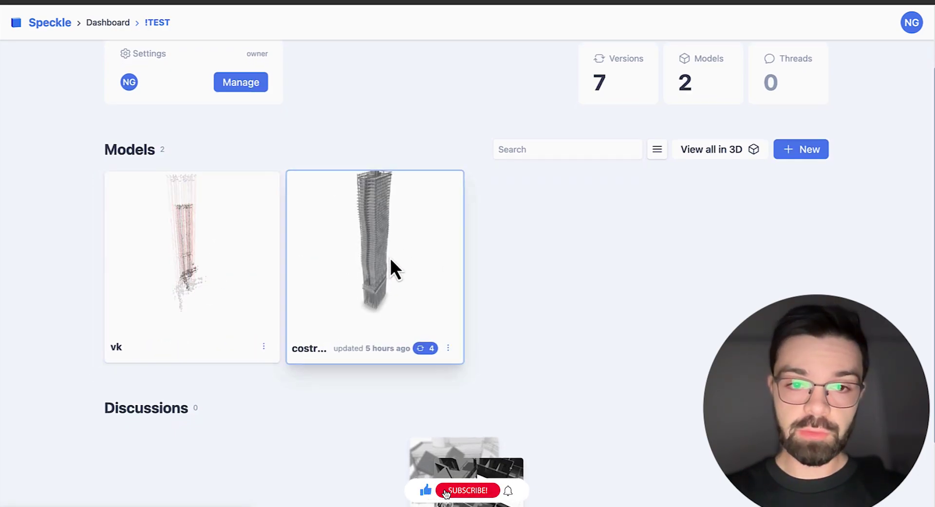
{"action": "left_click", "coordinate": [206, 271]}
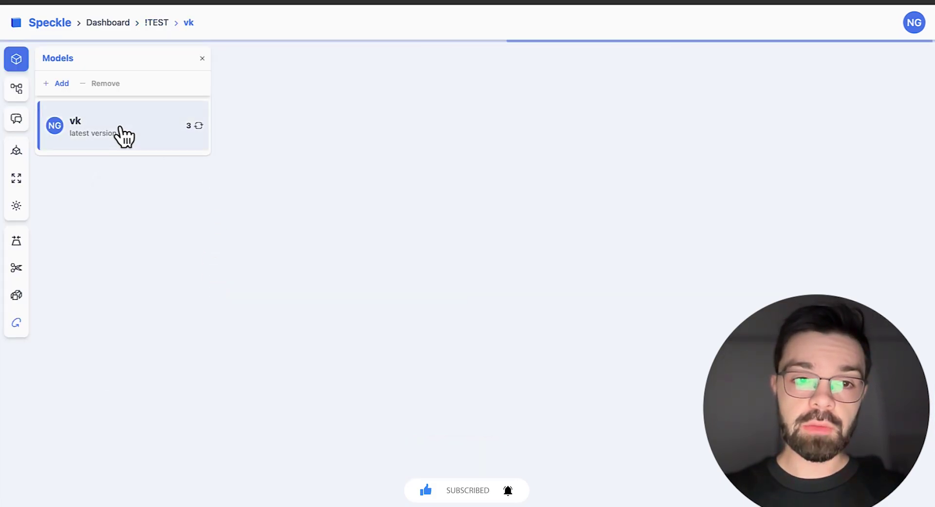
{"action": "left_click", "coordinate": [141, 138]}
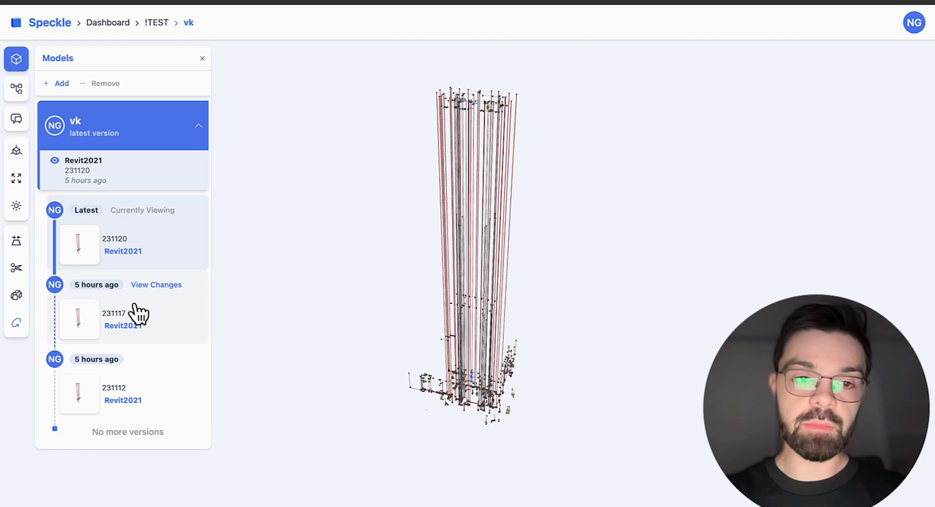
{"action": "left_click", "coordinate": [156, 284]}
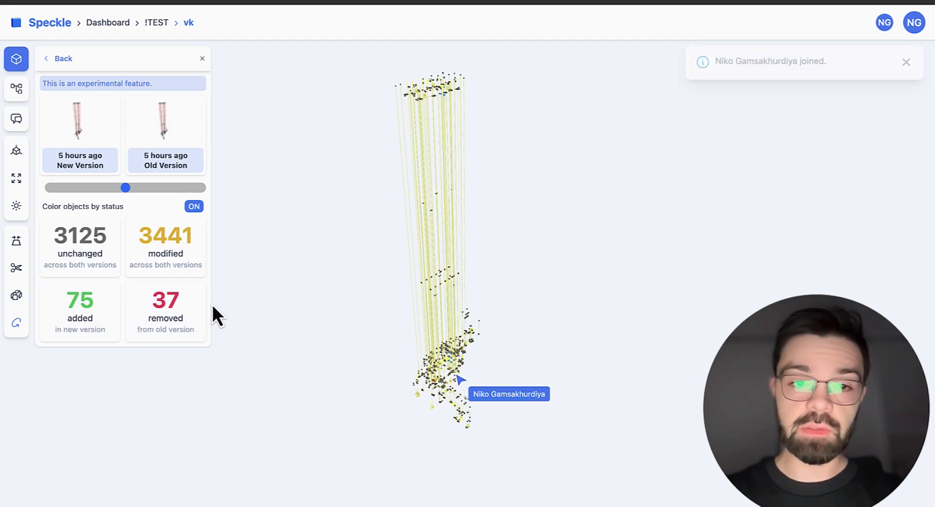
- Orbit and tilt the coloured tower view toward the base of the pipes
{"action": "left_click_drag", "start_coordinate": [325, 307], "coordinate": [302, 279]}
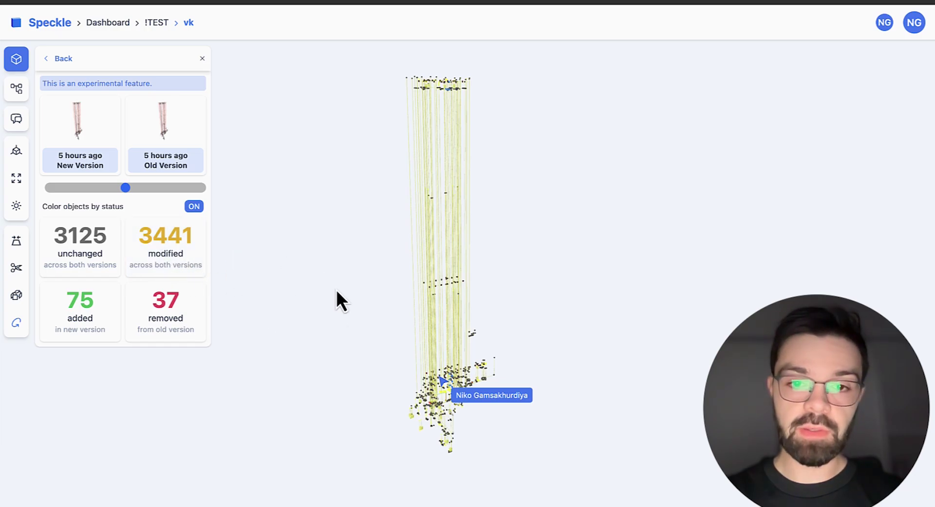
{"action": "left_click_drag", "start_coordinate": [366, 338], "coordinate": [411, 183]}
- Zoom in on the pipe risers and slide to the old version, showing removed pipes in red
{"action": "scroll", "coordinate": [411, 185], "scroll_direction": "up", "scroll_amount": 5}
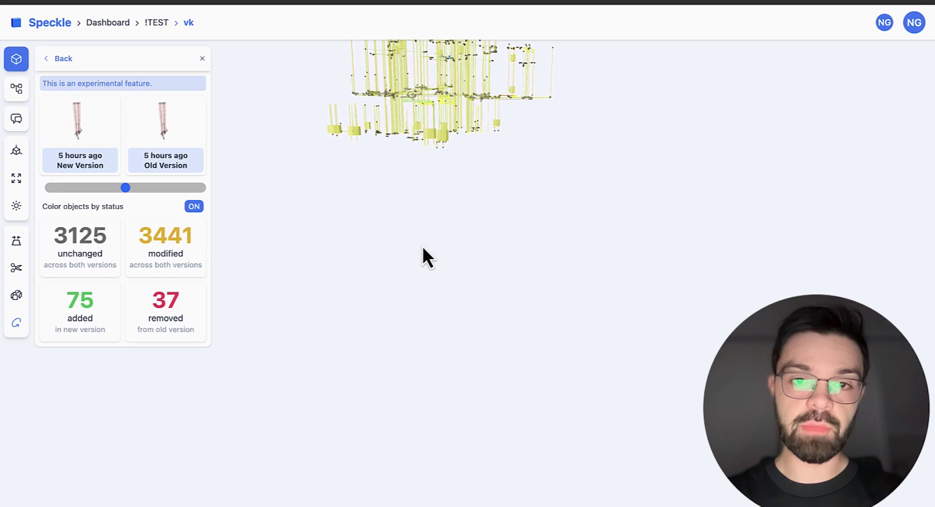
{"action": "scroll", "coordinate": [421, 213], "scroll_direction": "up", "scroll_amount": 5}
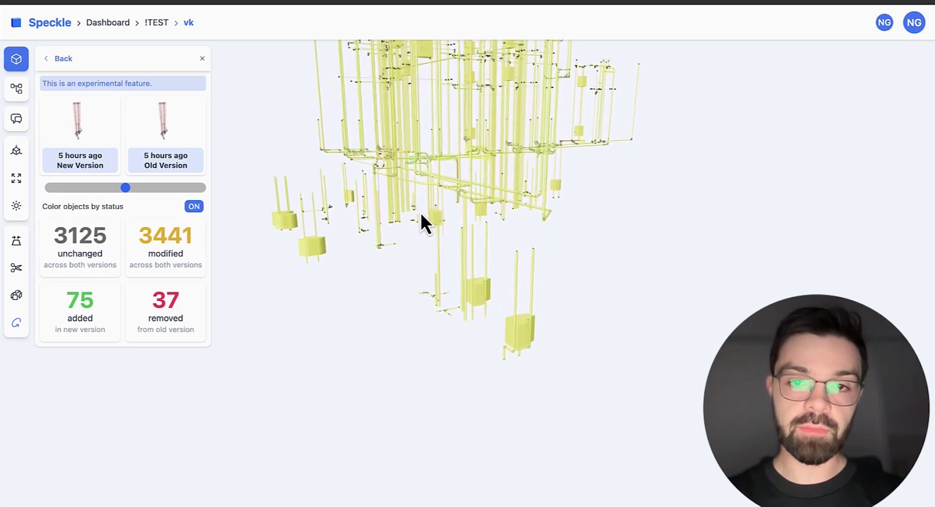
{"action": "scroll", "coordinate": [520, 327], "scroll_direction": "up", "scroll_amount": 5}
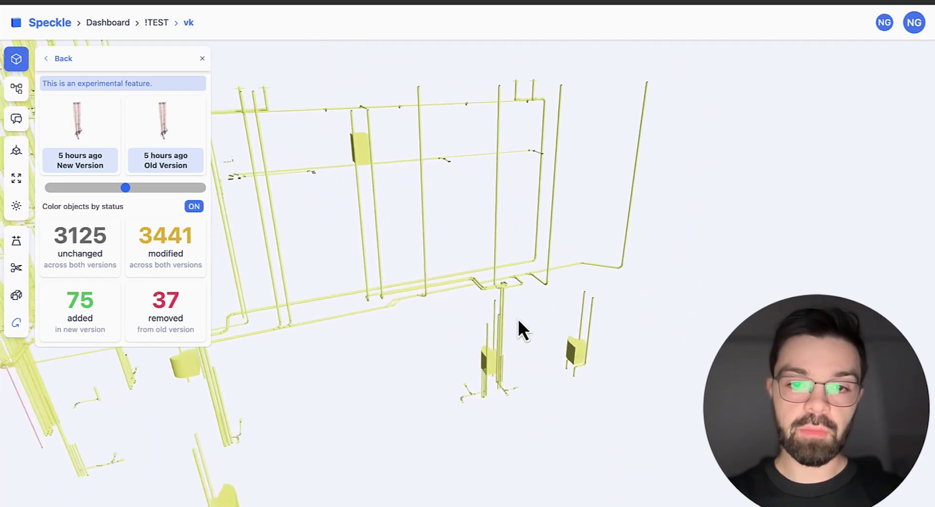
{"action": "left_click_drag", "start_coordinate": [331, 258], "coordinate": [642, 250]}
{"action": "left_click_drag", "start_coordinate": [341, 236], "coordinate": [434, 225]}
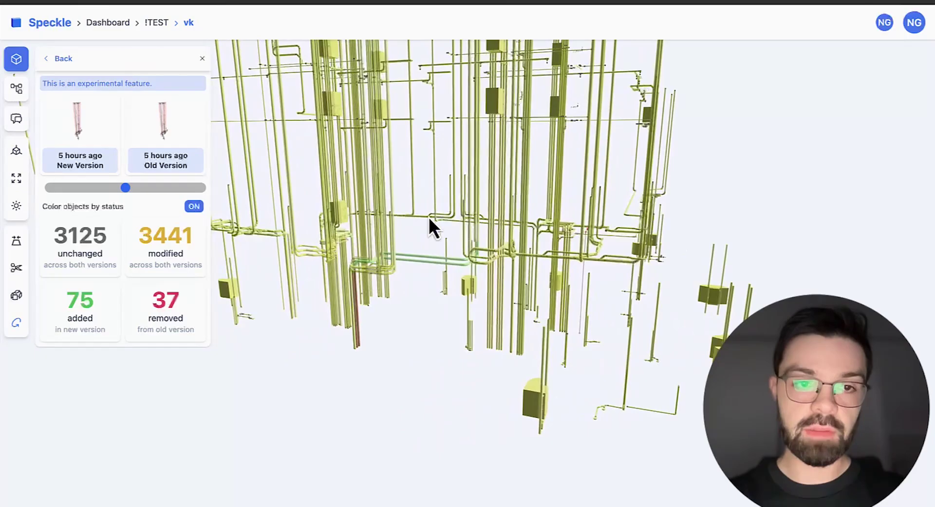
{"action": "left_click_drag", "start_coordinate": [145, 189], "coordinate": [214, 188]}
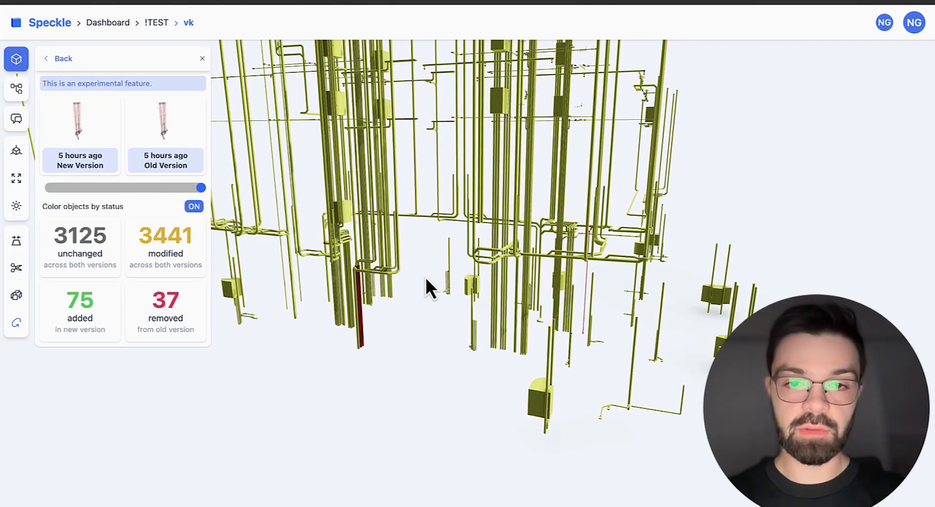
{"action": "left_click_drag", "start_coordinate": [427, 279], "coordinate": [490, 297]}
- Slide between versions, ending on the new version with added pipes in green
{"action": "scroll", "coordinate": [402, 285], "scroll_direction": "up", "scroll_amount": 3}
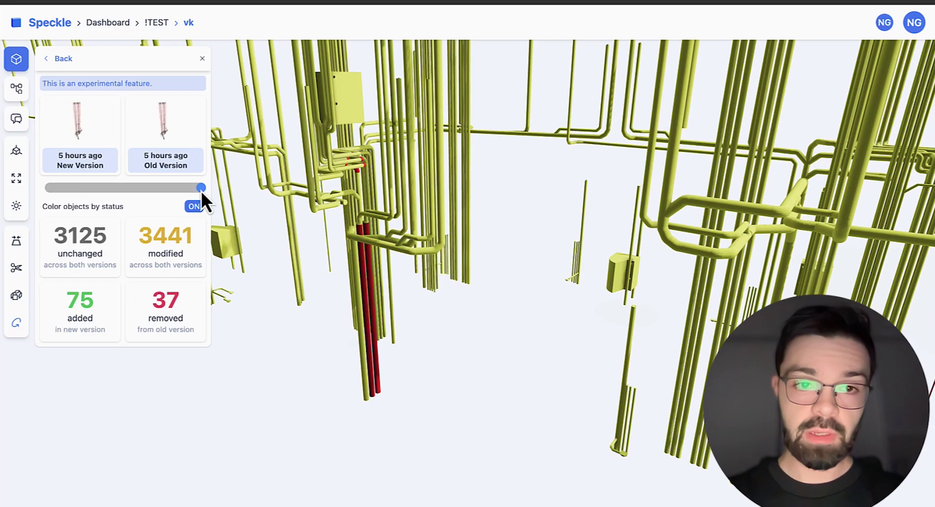
{"action": "left_click_drag", "start_coordinate": [201, 191], "coordinate": [226, 218]}
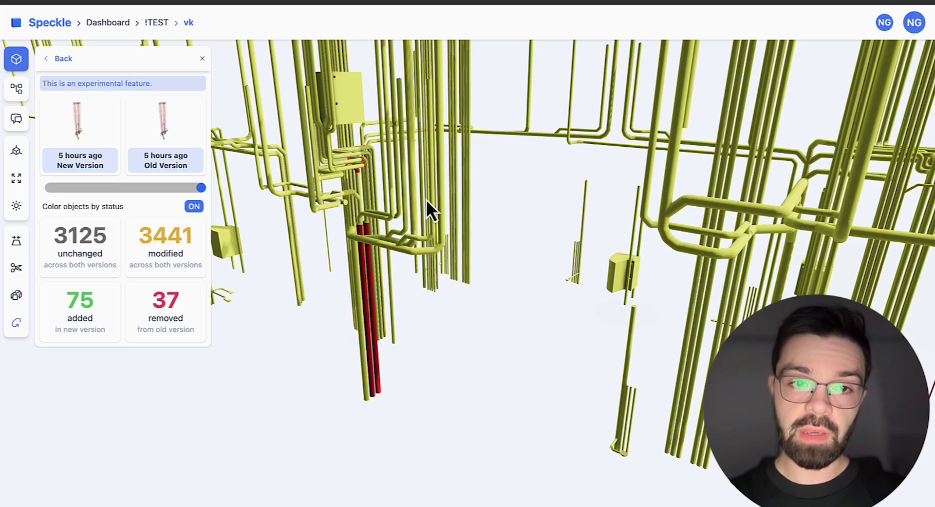
{"action": "left_click_drag", "start_coordinate": [203, 191], "coordinate": [87, 191]}
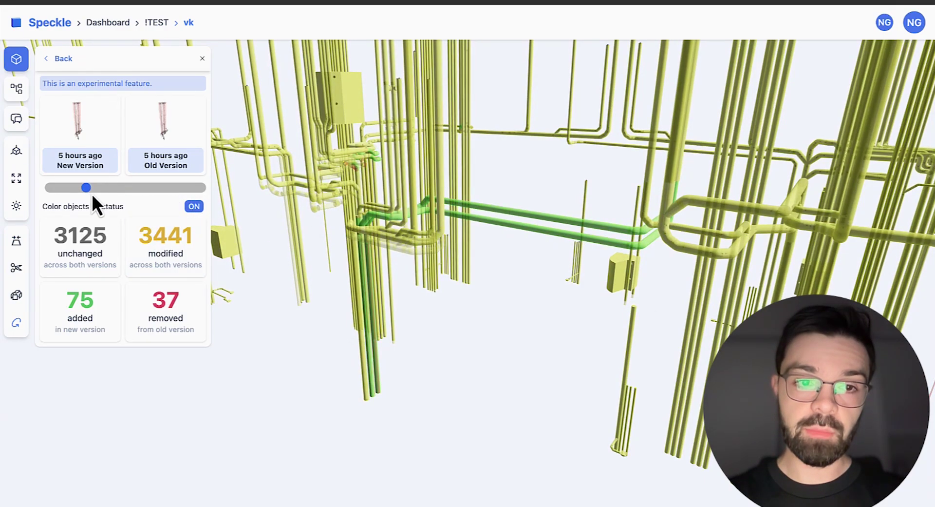
{"action": "left_click_drag", "start_coordinate": [243, 193], "coordinate": [343, 229]}
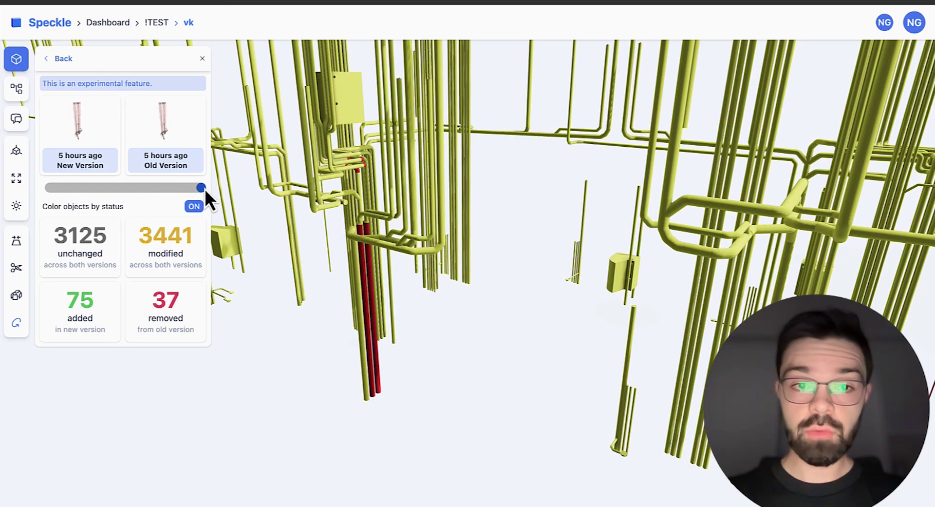
{"action": "left_click_drag", "start_coordinate": [203, 188], "coordinate": [31, 194]}
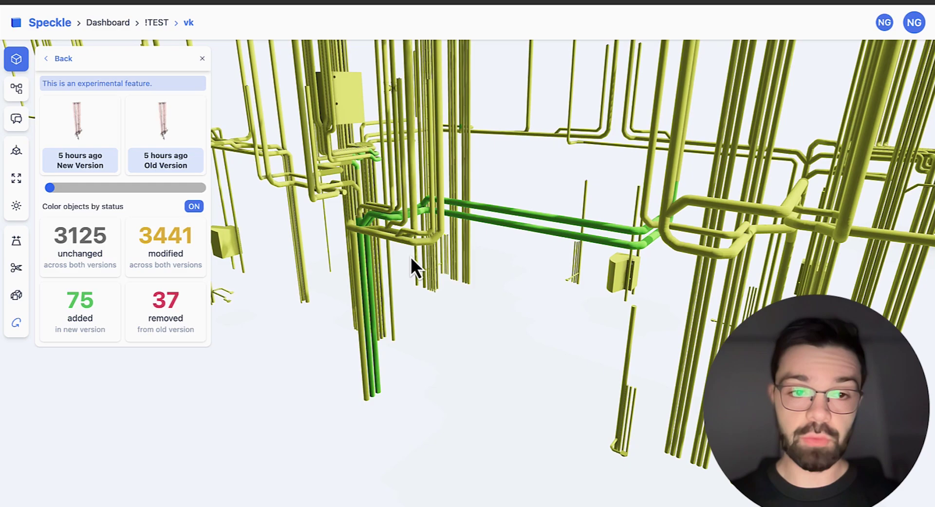
- Select the 75 added objects, isolate them, then clear the selection
{"action": "left_click", "coordinate": [88, 315]}
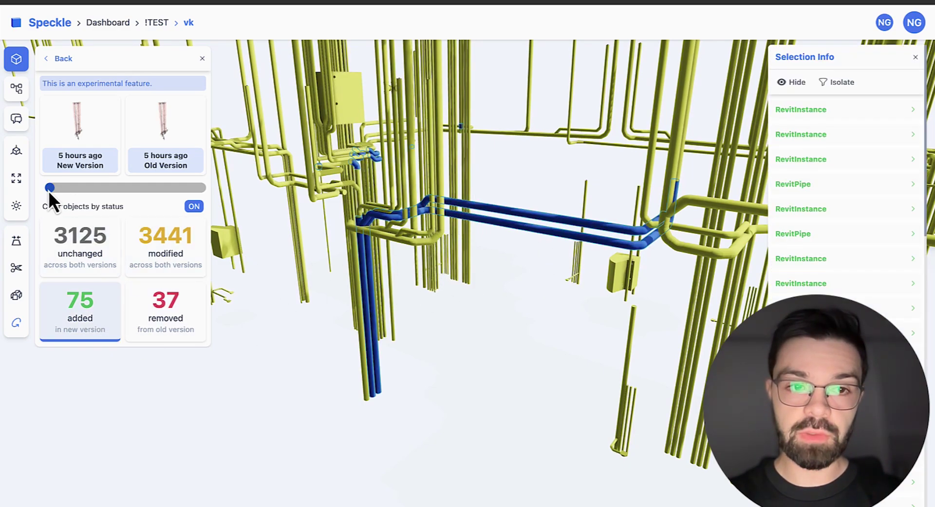
{"action": "mouse_move", "coordinate": [48, 191]}
{"action": "left_mouse_down"}
{"action": "mouse_move", "coordinate": [202, 190]}
{"action": "mouse_move", "coordinate": [50, 189]}
{"action": "left_mouse_up"}
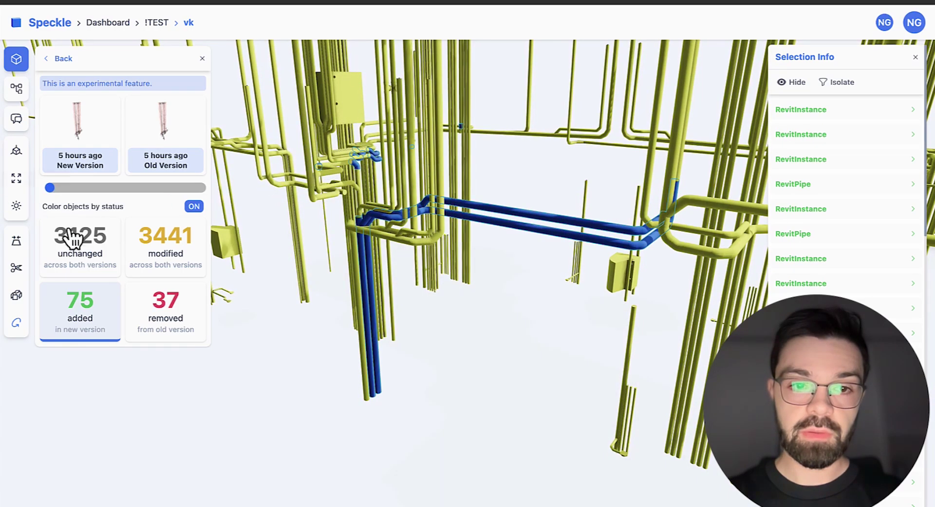
{"action": "left_click", "coordinate": [162, 306]}
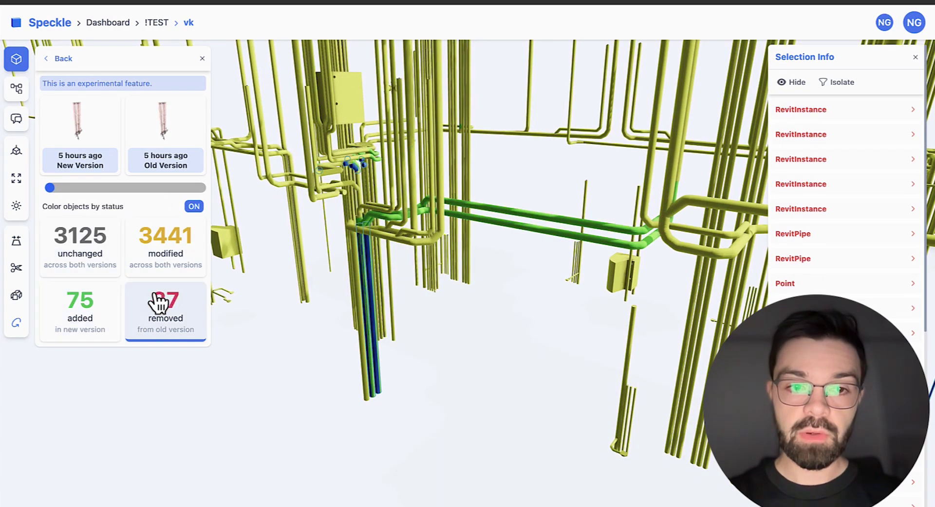
{"action": "left_click", "coordinate": [106, 315]}
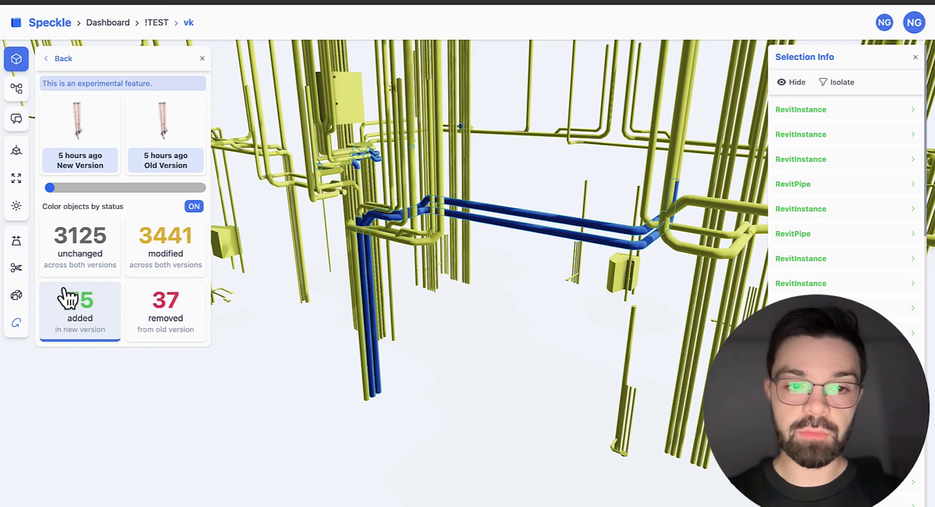
{"action": "left_click", "coordinate": [842, 82]}
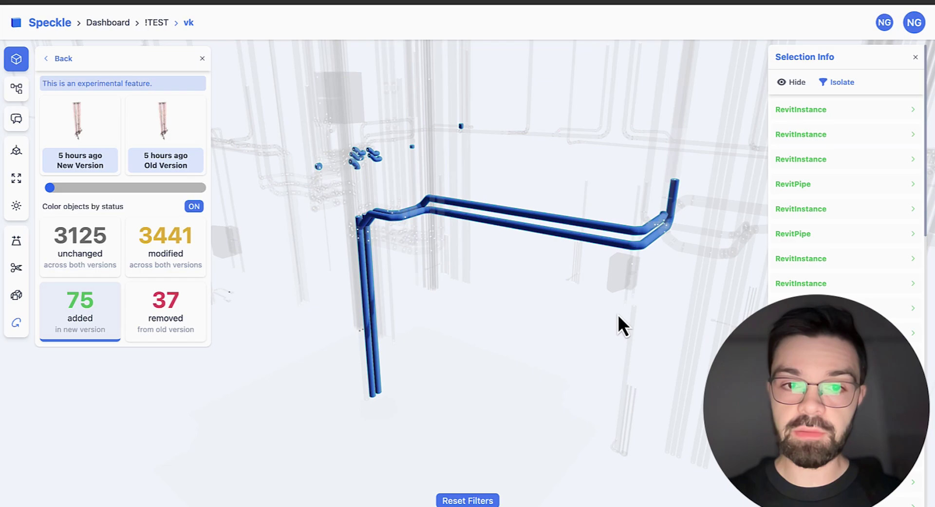
{"action": "left_click", "coordinate": [280, 405]}
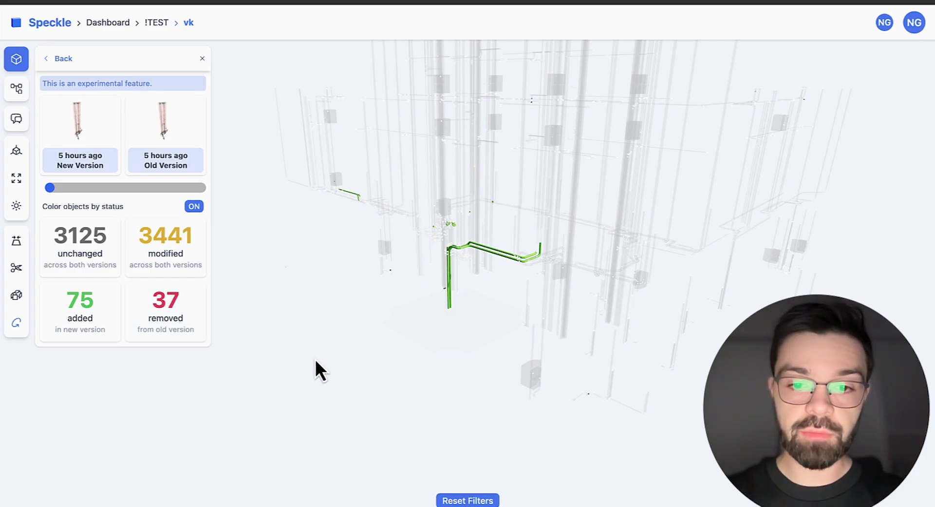
- Isolate the 37 removed objects, orbit around them, then show the whole tower again
{"action": "left_click", "coordinate": [468, 500]}
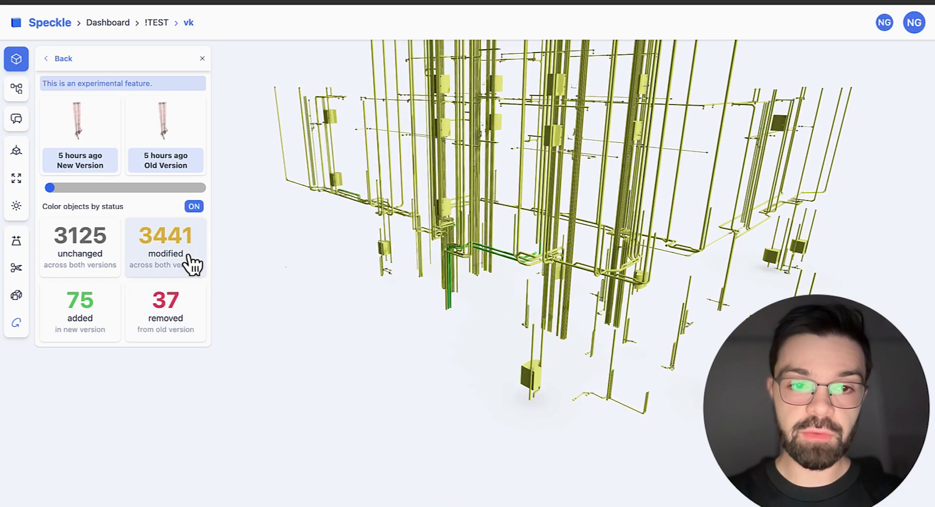
{"action": "left_click", "coordinate": [159, 314]}
{"action": "left_click", "coordinate": [847, 81]}
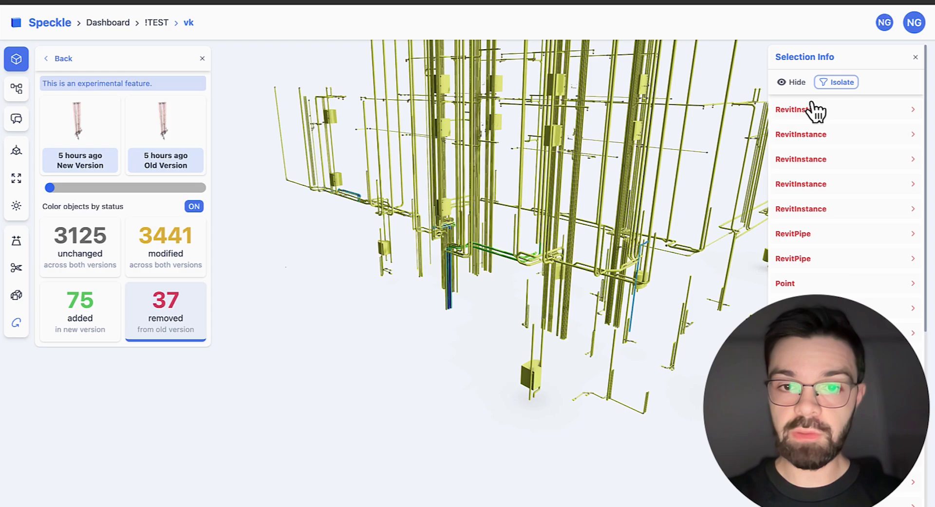
{"action": "left_click_drag", "start_coordinate": [486, 307], "coordinate": [526, 312]}
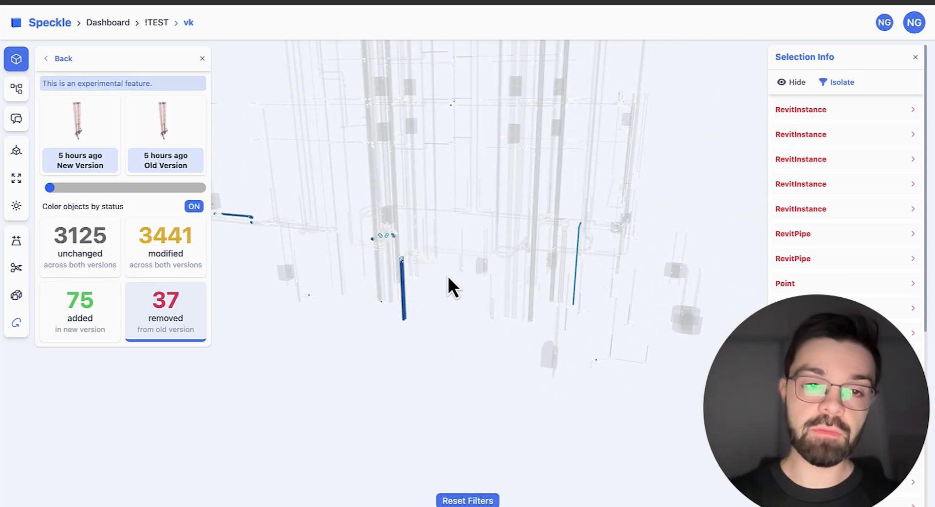
{"action": "left_click", "coordinate": [834, 84]}
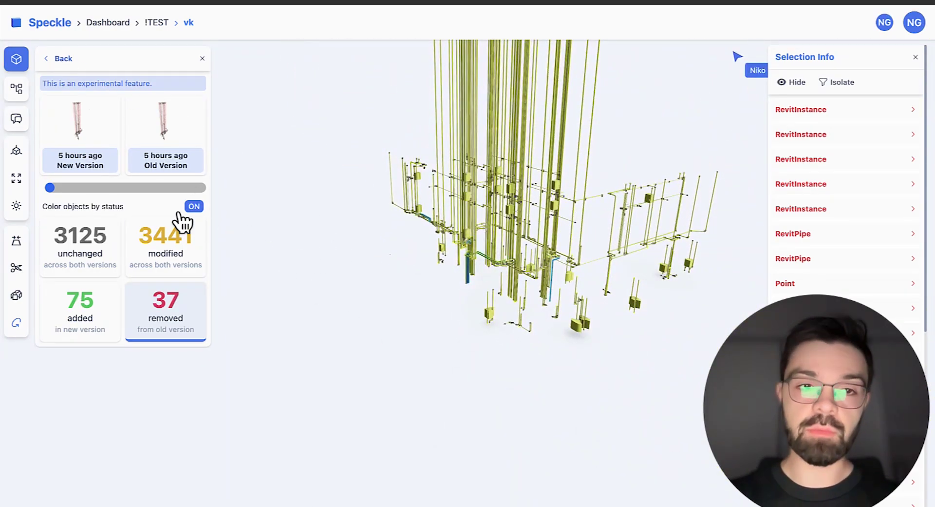
- Leave the comparison and load the costract structural model alongside vk
{"action": "left_click", "coordinate": [60, 58]}
{"action": "left_click", "coordinate": [62, 83]}
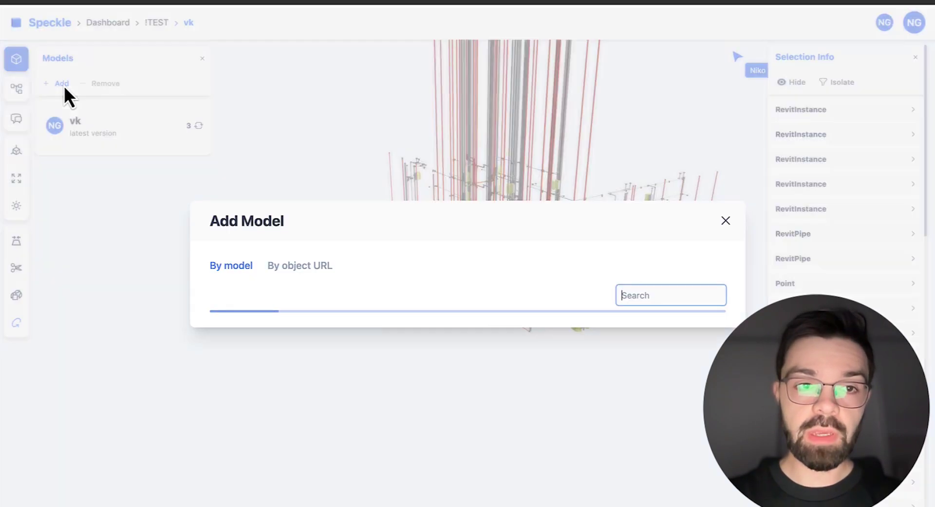
{"action": "left_click", "coordinate": [276, 324]}
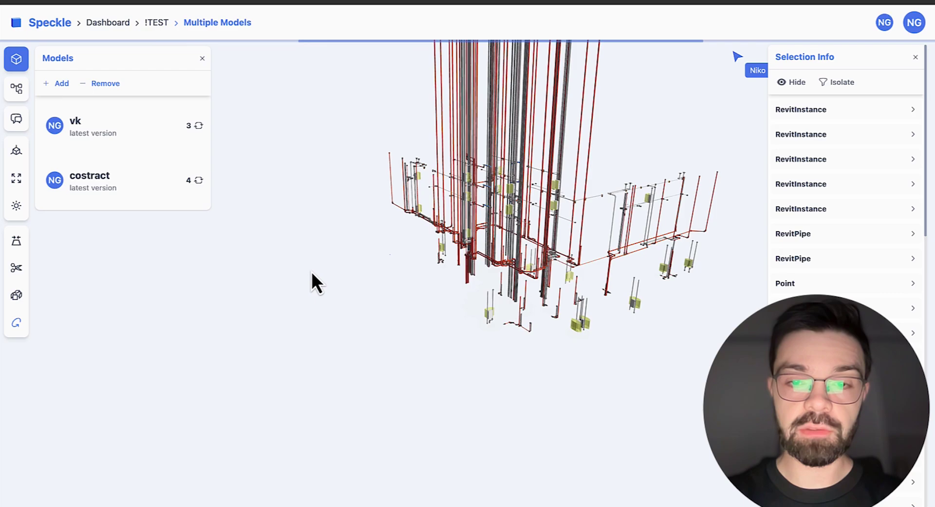
{"action": "left_click_drag", "start_coordinate": [320, 267], "coordinate": [448, 273]}
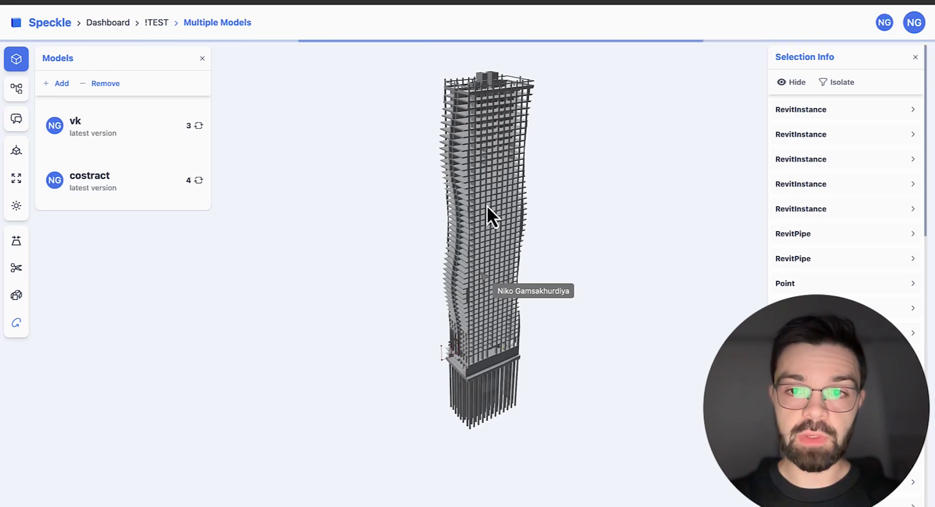
- Zoom into the tower floors to check red pipe risers crossing the concrete slabs, then orbit
{"action": "scroll", "coordinate": [487, 205], "scroll_direction": "up", "scroll_amount": 10}
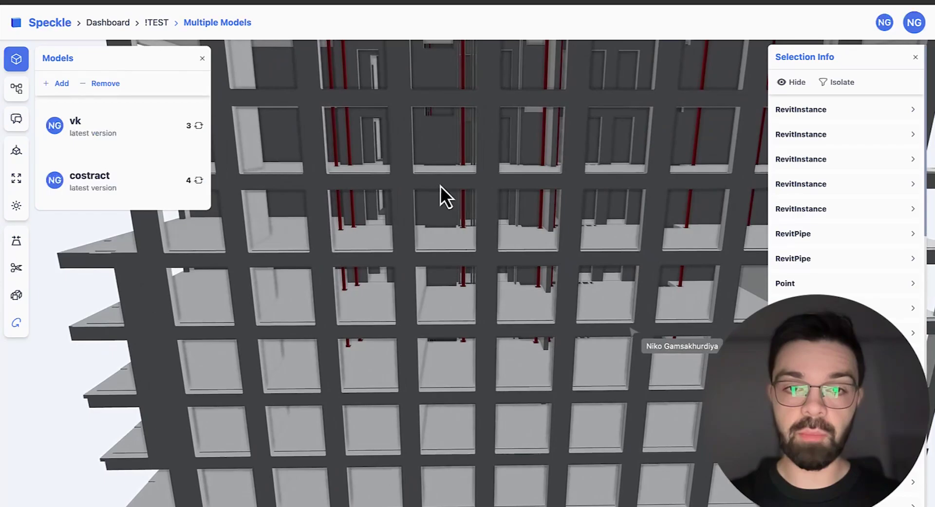
{"action": "scroll", "coordinate": [399, 195], "scroll_direction": "up", "scroll_amount": 5}
{"action": "scroll", "coordinate": [399, 195], "scroll_direction": "up", "scroll_amount": 8}
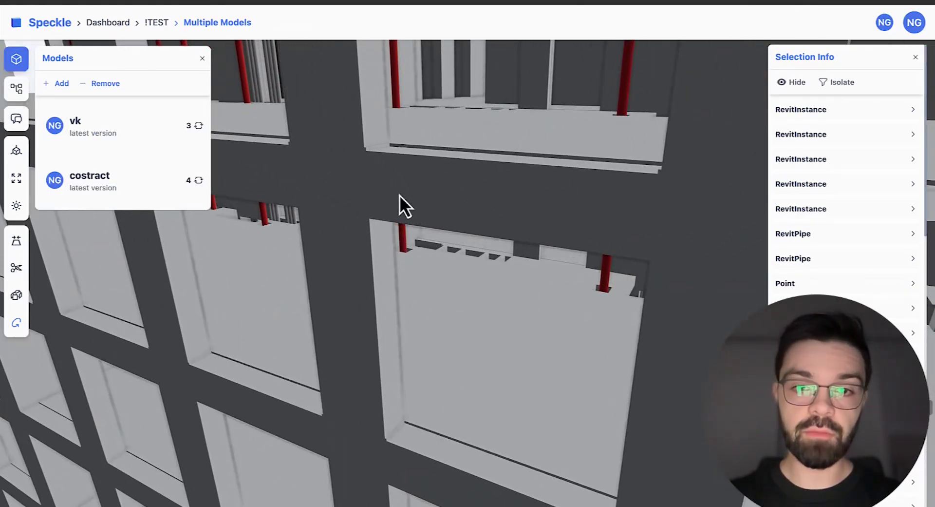
{"action": "scroll", "coordinate": [468, 231], "scroll_direction": "up", "scroll_amount": 10}
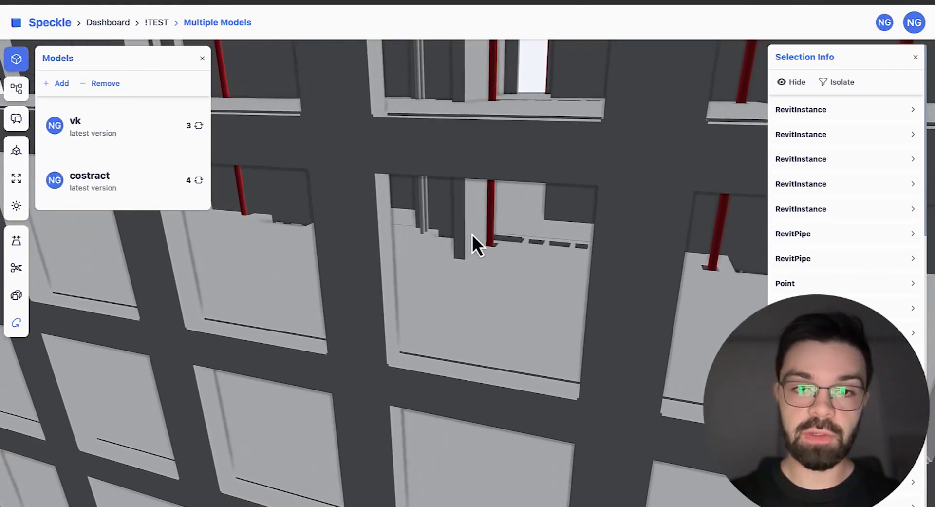
{"action": "scroll", "coordinate": [477, 219], "scroll_direction": "up", "scroll_amount": 10}
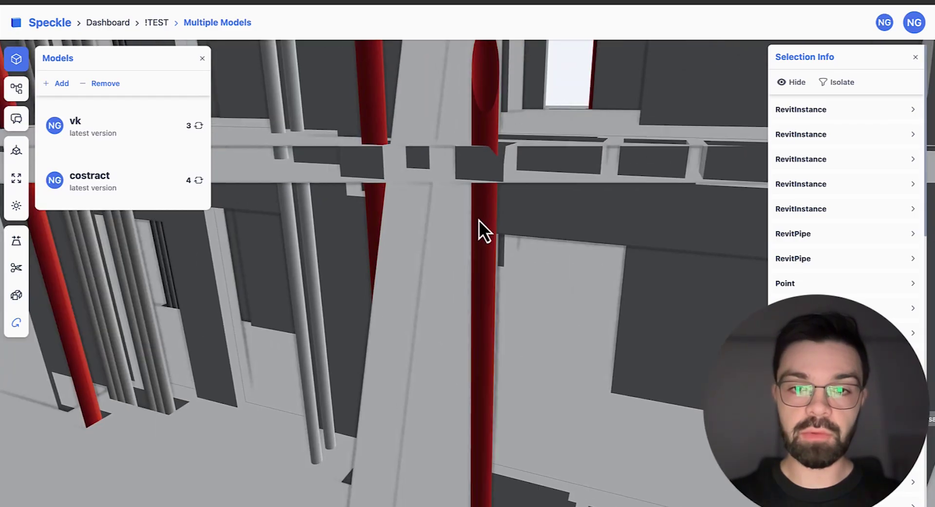
{"action": "scroll", "coordinate": [489, 221], "scroll_direction": "up", "scroll_amount": 8}
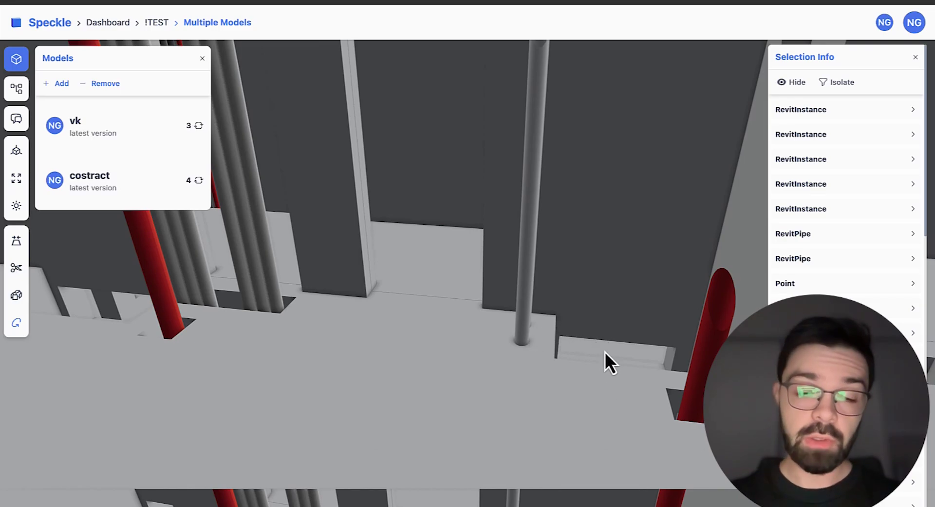
{"action": "scroll", "coordinate": [605, 351], "scroll_direction": "up", "scroll_amount": 10}
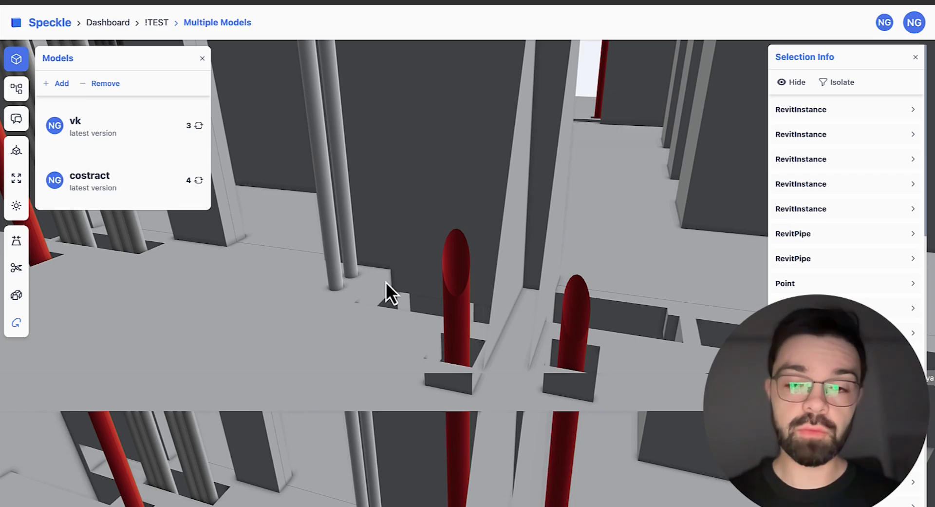
{"action": "scroll", "coordinate": [385, 283], "scroll_direction": "down", "scroll_amount": 10}
{"action": "left_click_drag", "start_coordinate": [425, 292], "coordinate": [394, 262]}
{"action": "scroll", "coordinate": [312, 264], "scroll_direction": "up", "scroll_amount": 6}
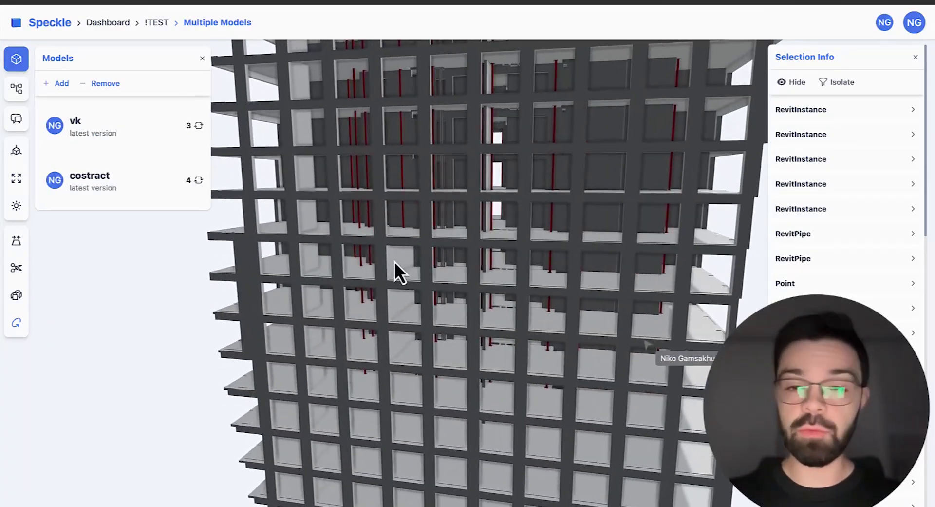